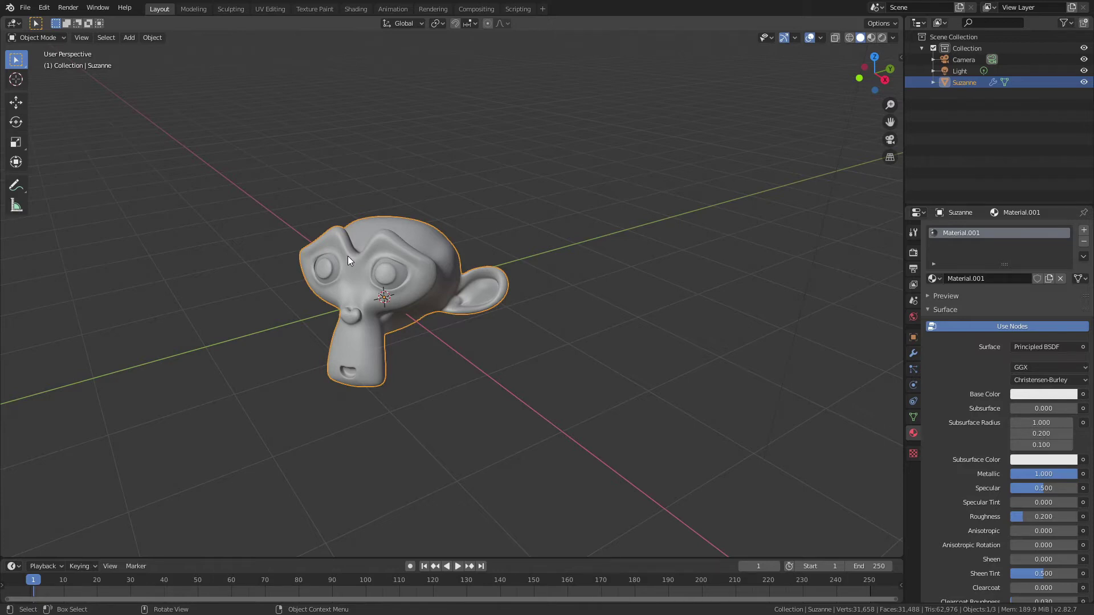
Step: Switch the viewport to Material Preview shading from the Z pie menu
key("z")
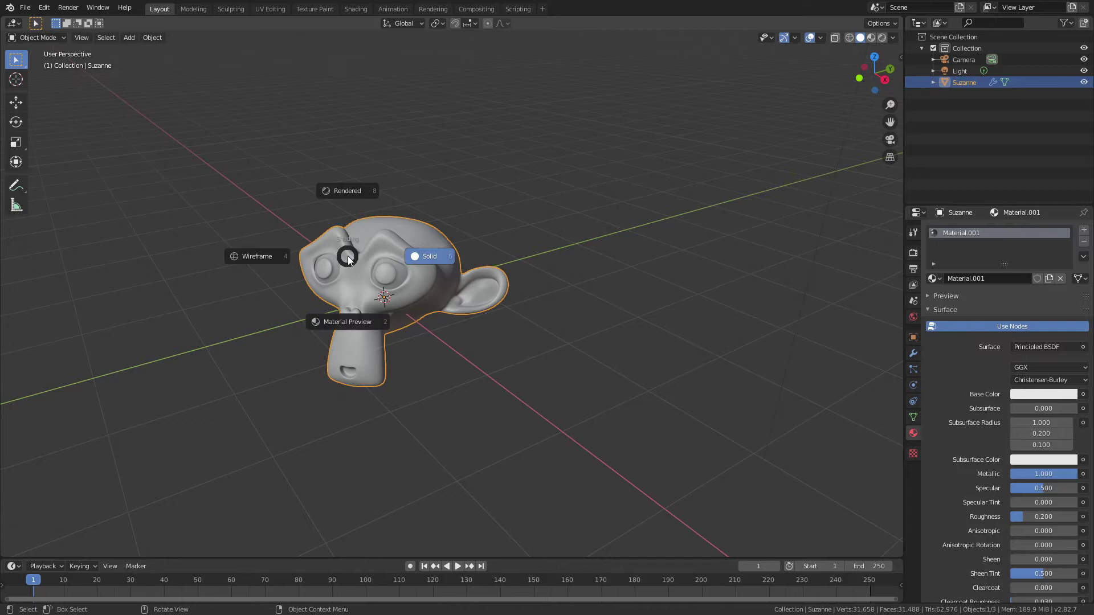
left_click(345, 334)
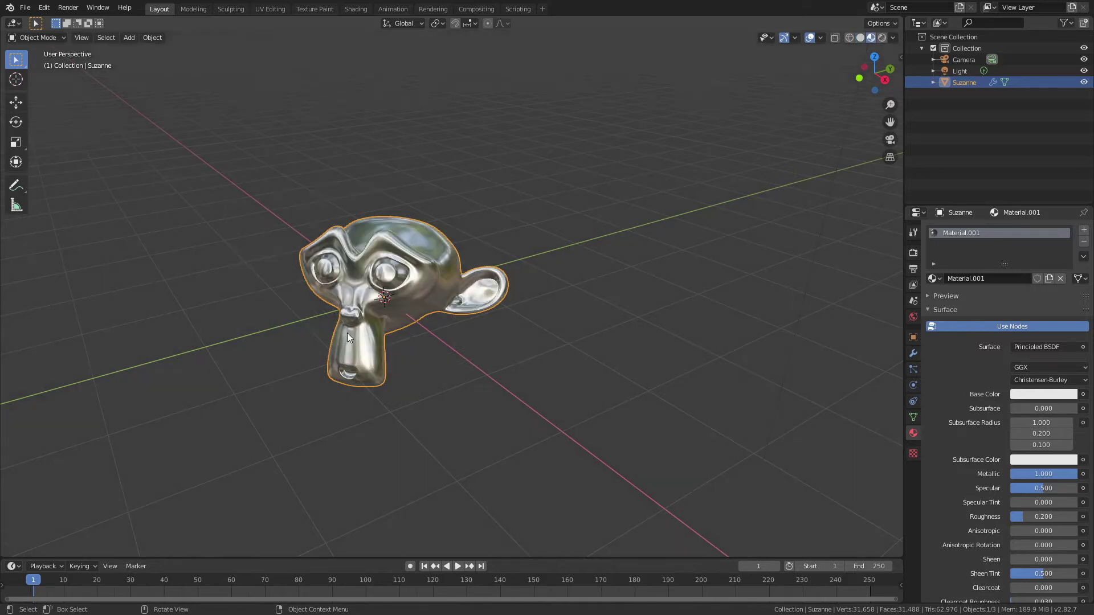
key("z")
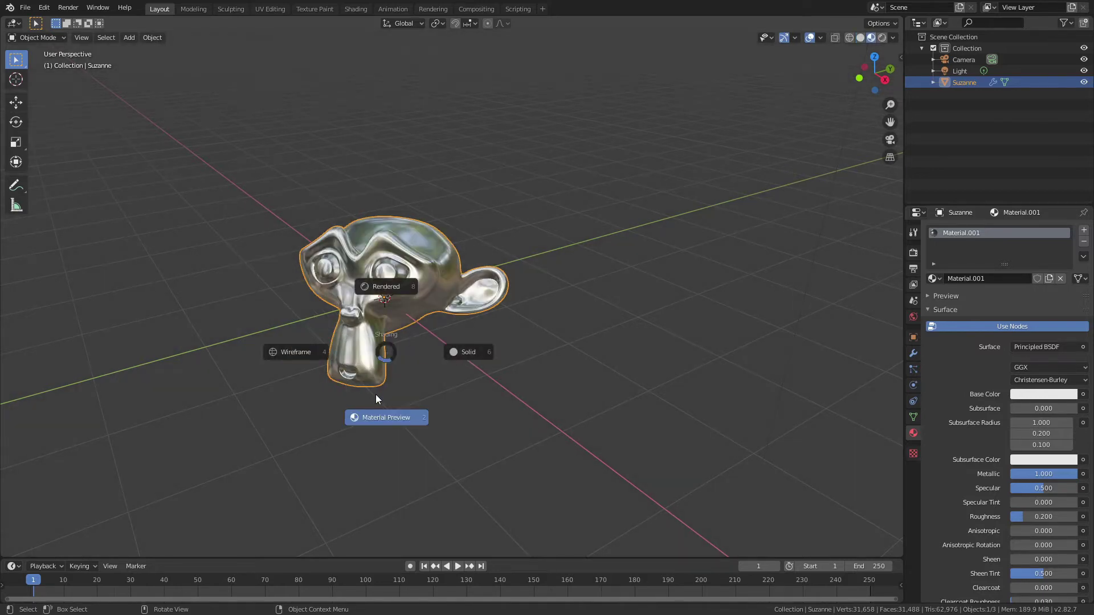
left_click(374, 418)
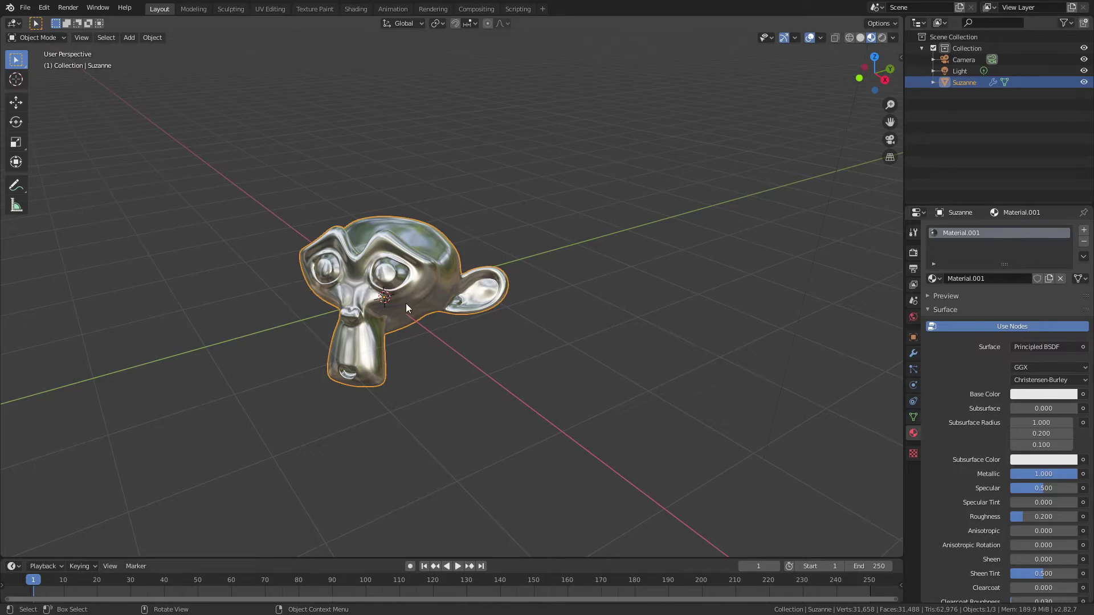
Step: Zoom and orbit the view so Suzanne faces the viewer
scroll(406, 303, "up", 5)
middle_click_drag(408, 303, 493, 292, "shift")
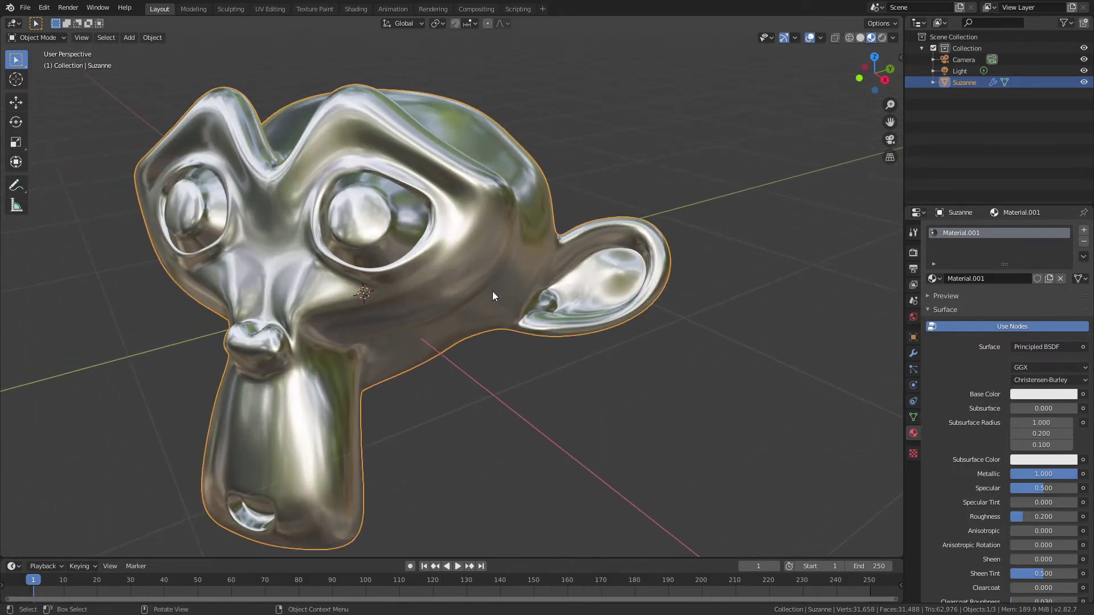
scroll(493, 292, "down", 1)
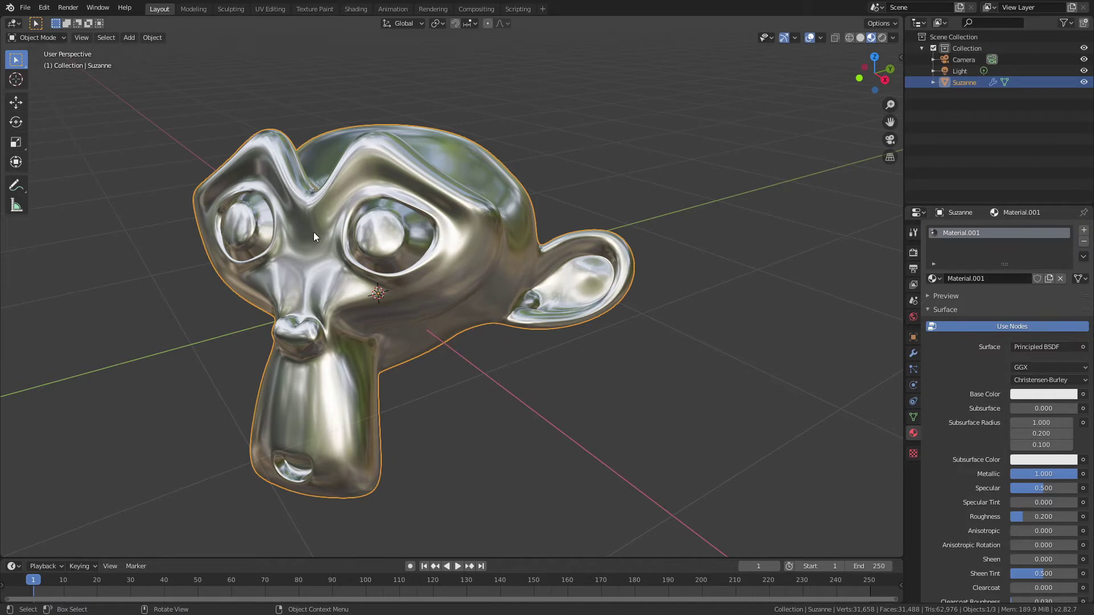
mouse_move(421, 230)
middle_mouse_down()
mouse_move(399, 234)
mouse_move(483, 219)
mouse_move(453, 268)
mouse_move(364, 274)
mouse_move(422, 221)
middle_mouse_up()
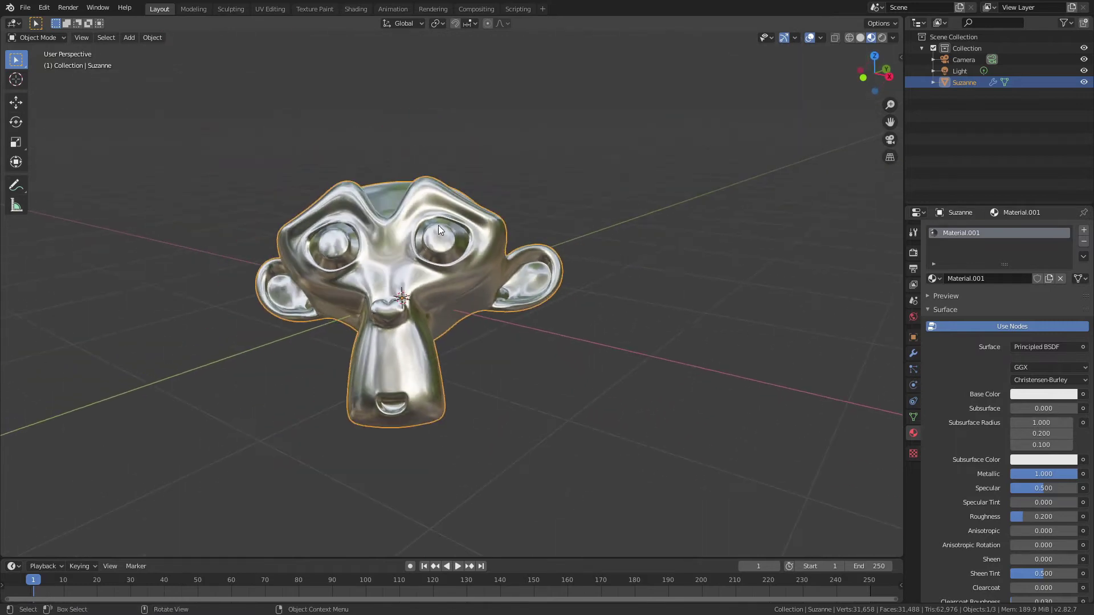
Step: Try the dark studio and bright outdoor preview HDRIs, then settle on the forest HDRI
left_click(893, 38)
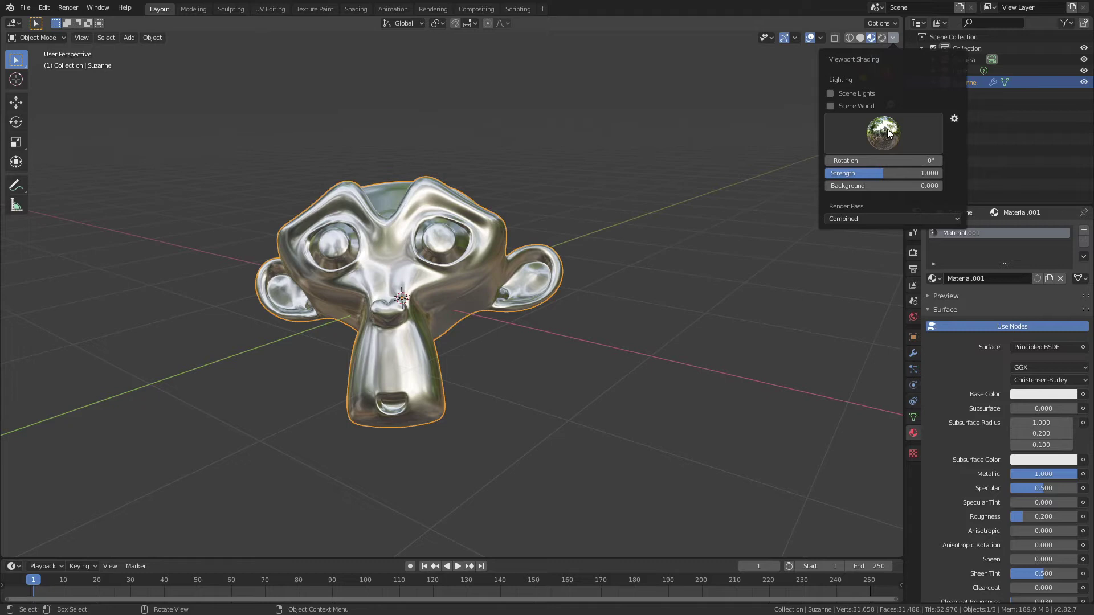
left_click(889, 133)
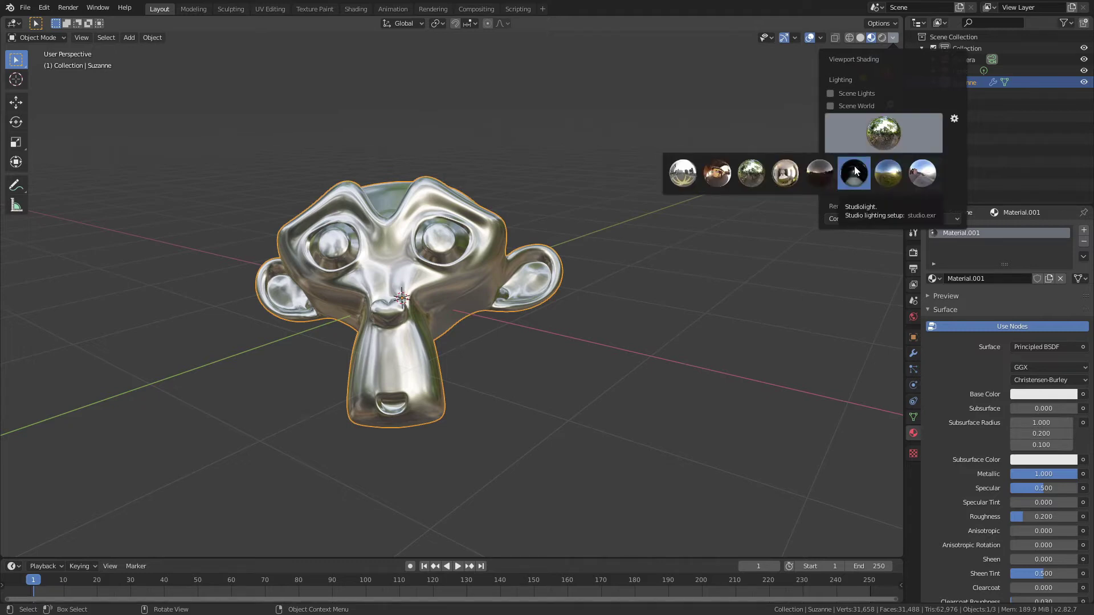
left_click(853, 166)
left_click(876, 118)
left_click(695, 171)
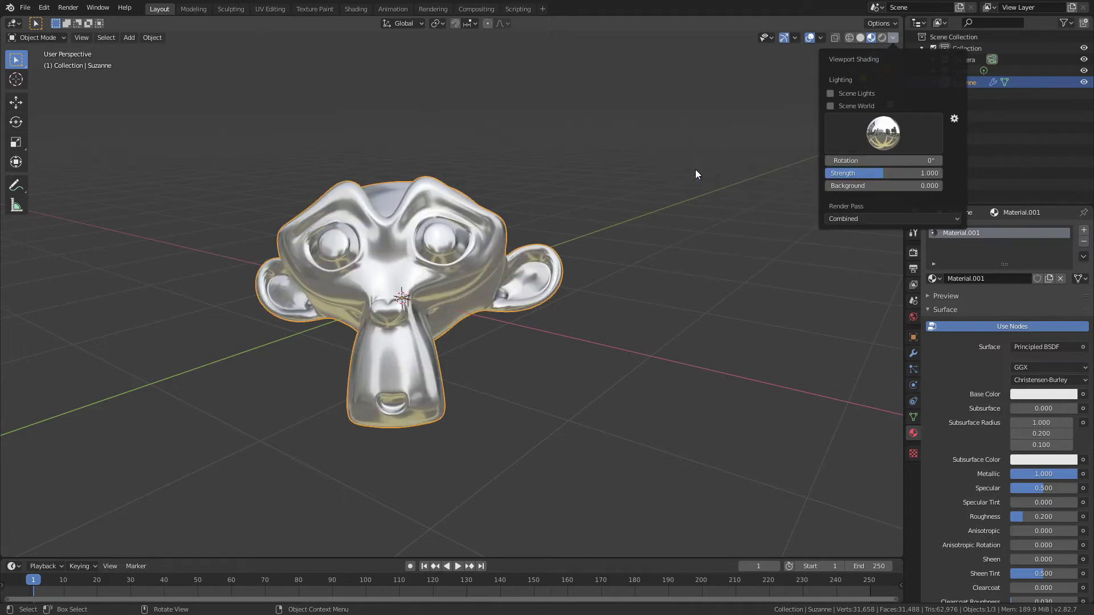
left_click(858, 137)
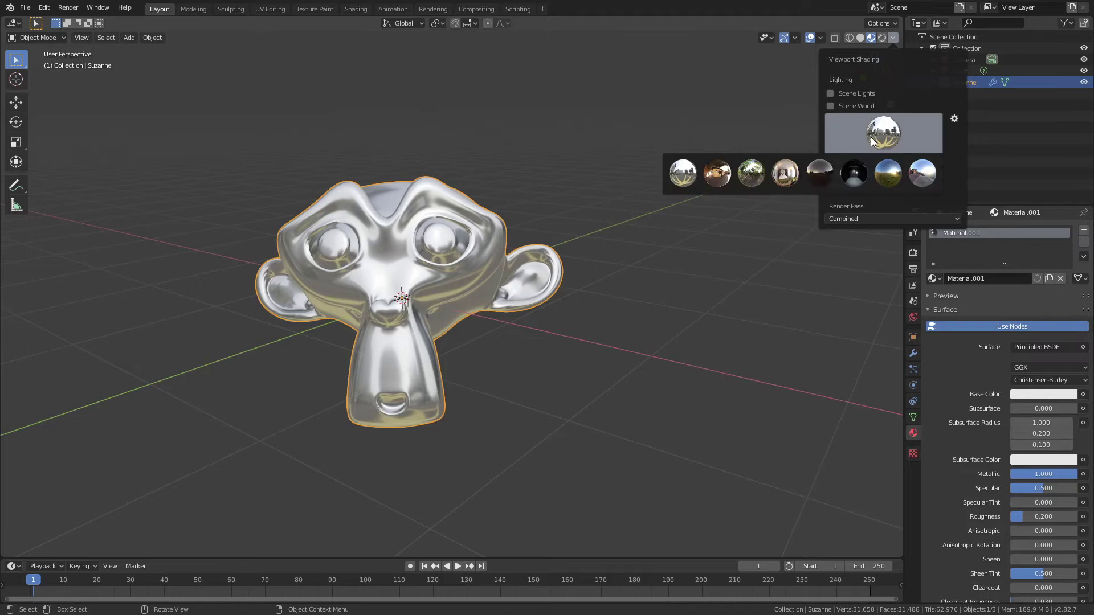
left_click(746, 178)
middle_click_drag(519, 278, 445, 259)
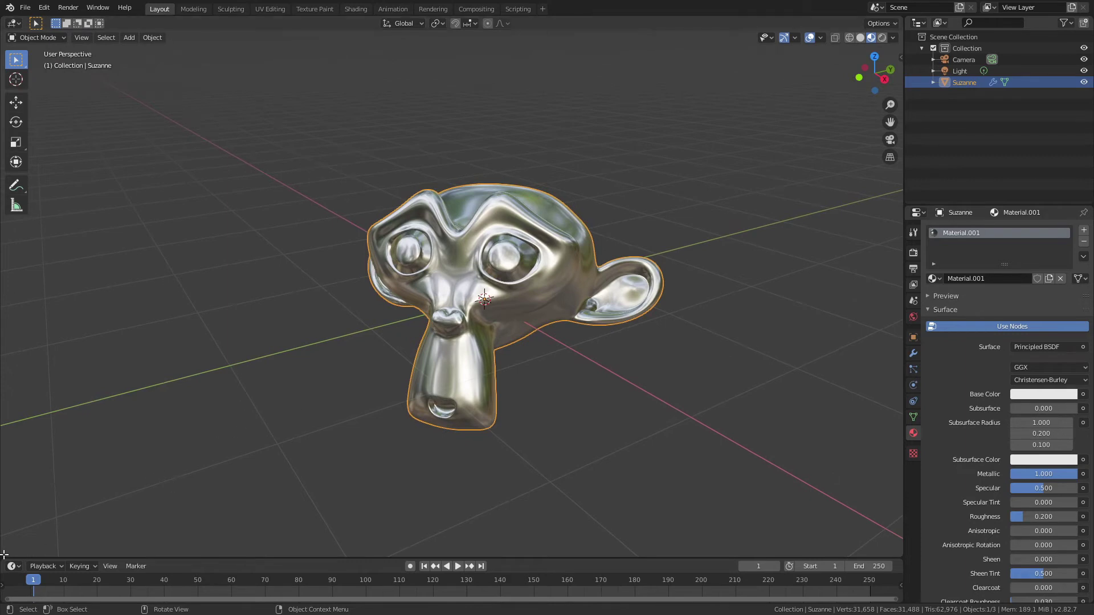
Step: Split the 3D view in two and make the left area a Shader Editor
left_click_drag(2, 554, 440, 506)
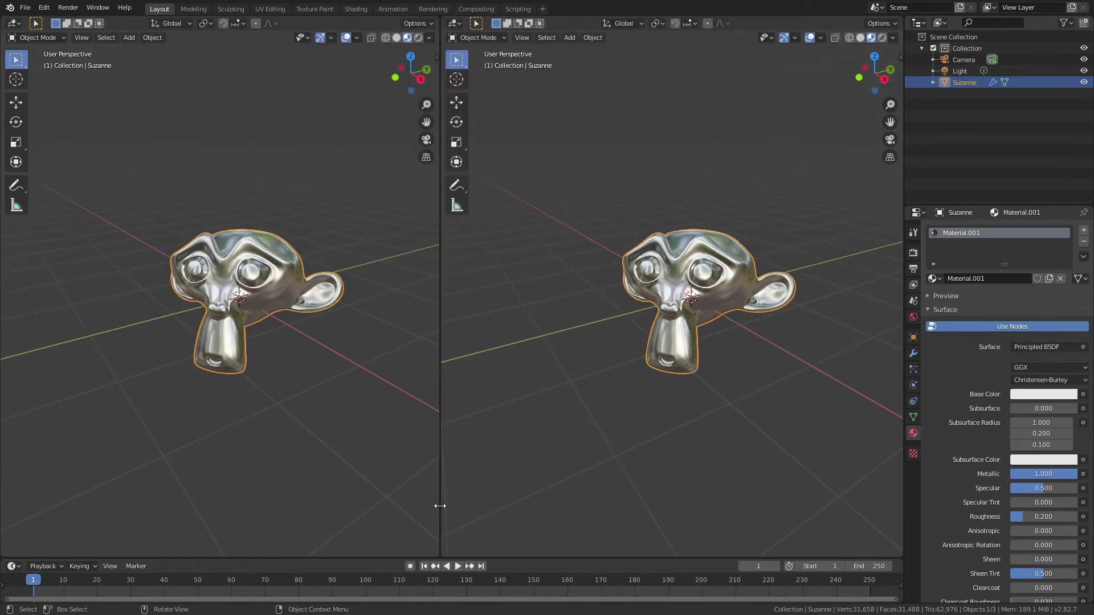
left_click(14, 23)
left_click(50, 107)
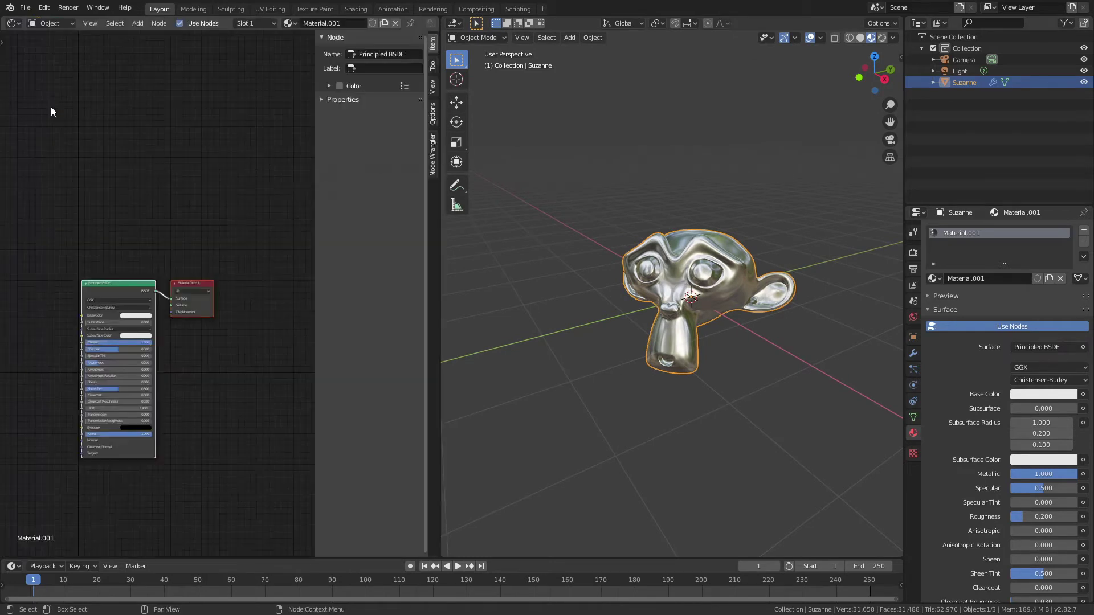
Step: Show the World node tree with the side panel hidden and the nodes framed
left_click(66, 22)
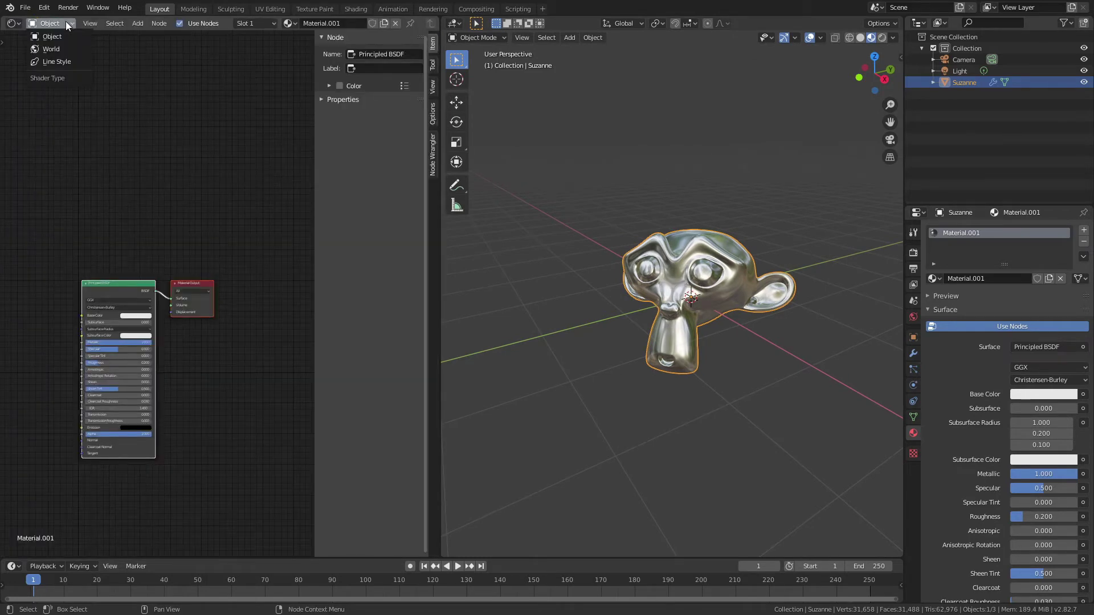
left_click(62, 50)
key("n")
middle_click_drag(186, 221, 254, 212)
scroll(252, 231, "up", 2)
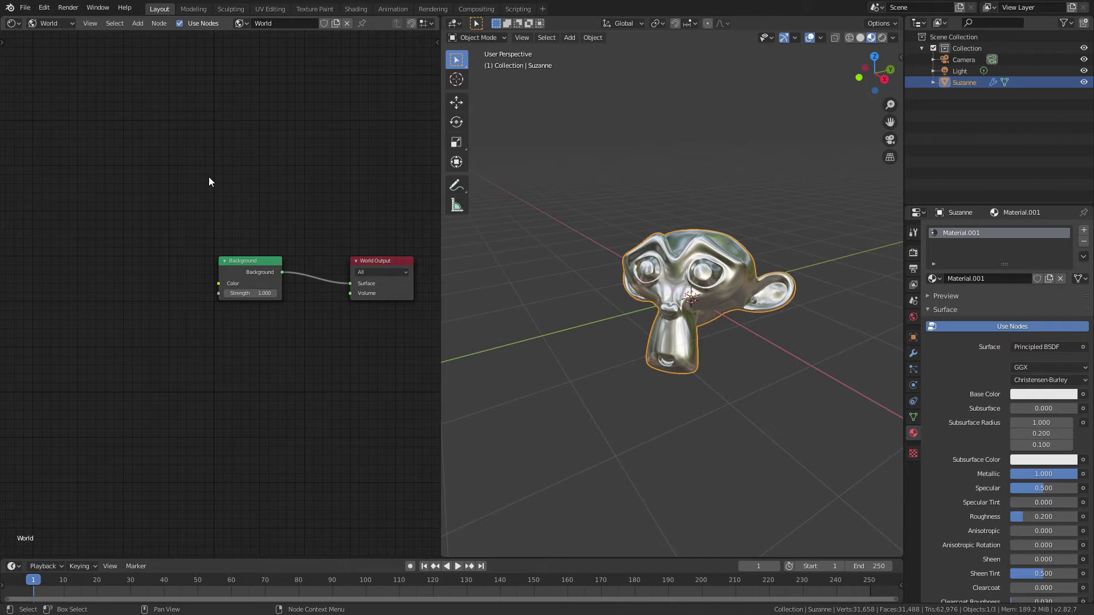
Step: Check in Preferences that the Node Wrangler add-on is enabled
left_click(44, 8)
left_click(83, 171)
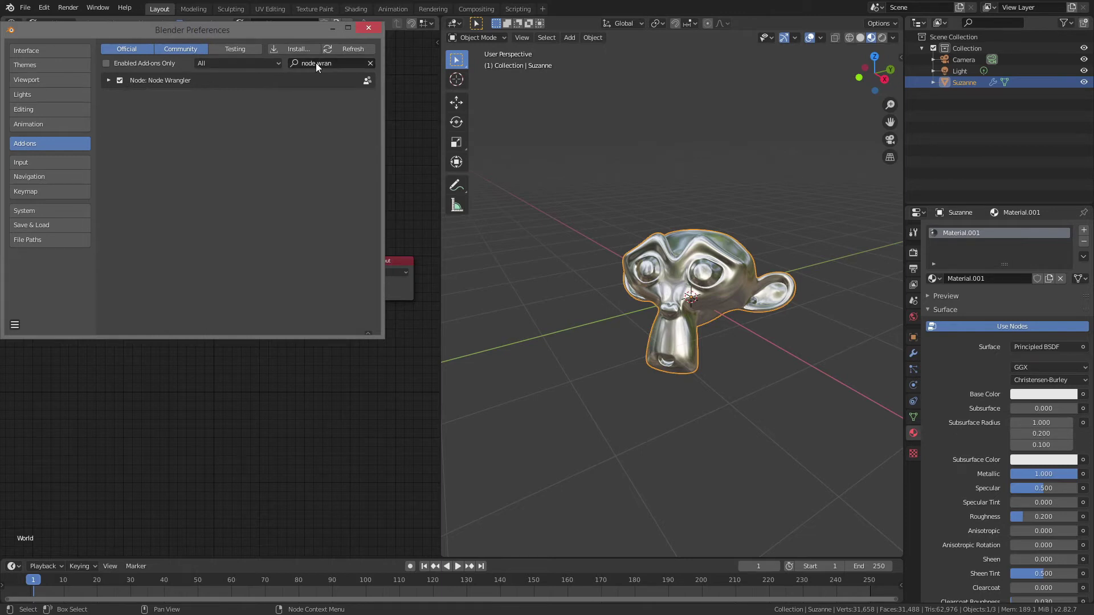
left_click(367, 30)
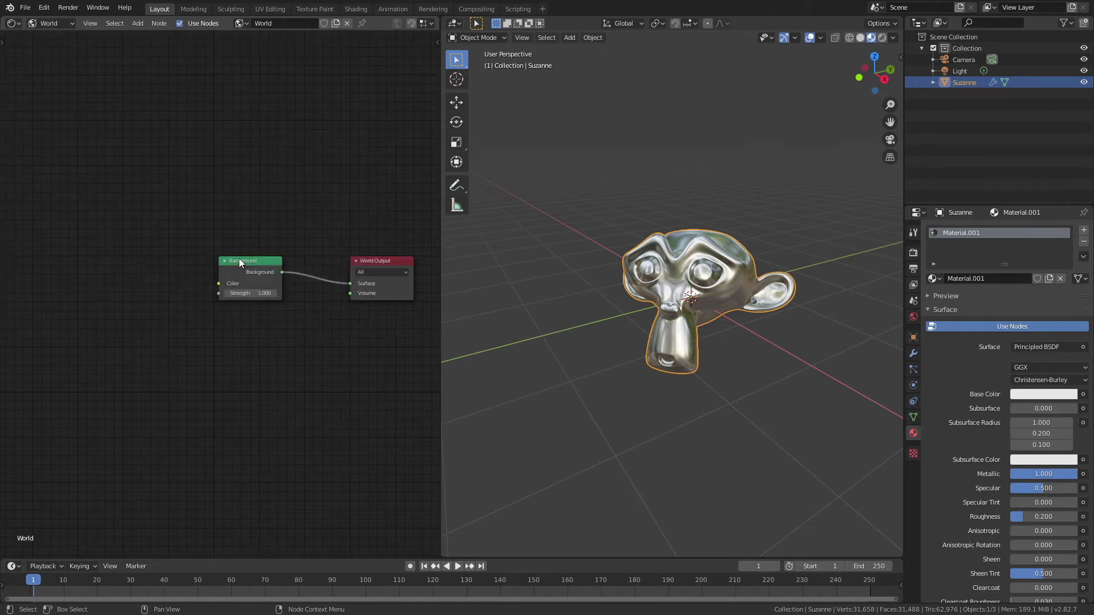
Step: Add Texture Coordinate, Mapping and Environment Texture nodes to the Background node with Ctrl+T
left_click(239, 259)
key("ctrl+t")
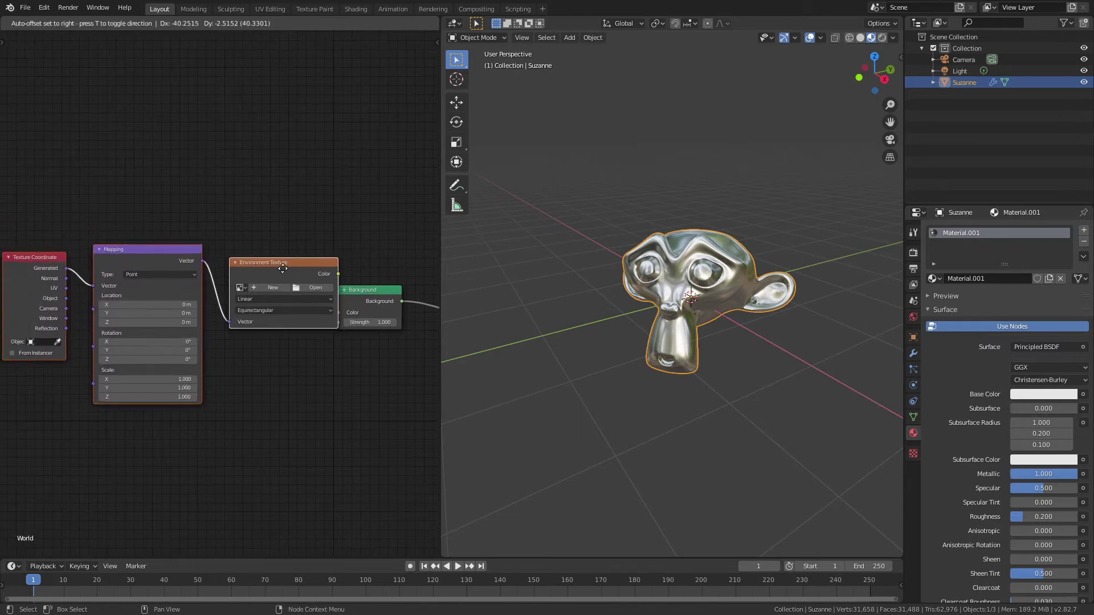
left_click(263, 268)
left_click(278, 201)
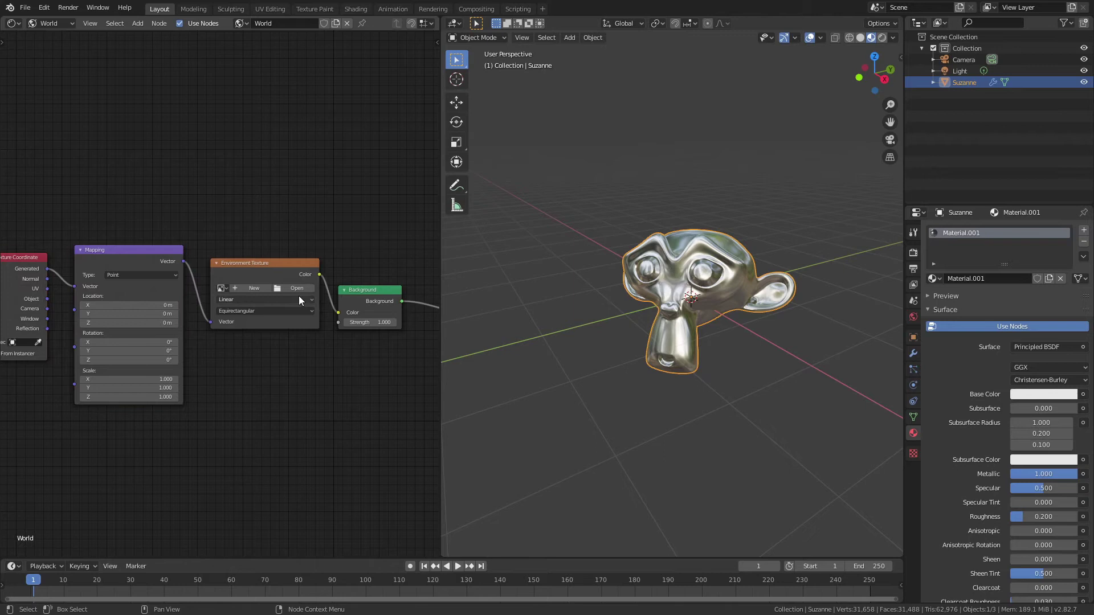
Step: Load forest.exr from Blender 2.82's datafiles\studiolights\world folder into the Environment Texture
left_click(298, 289)
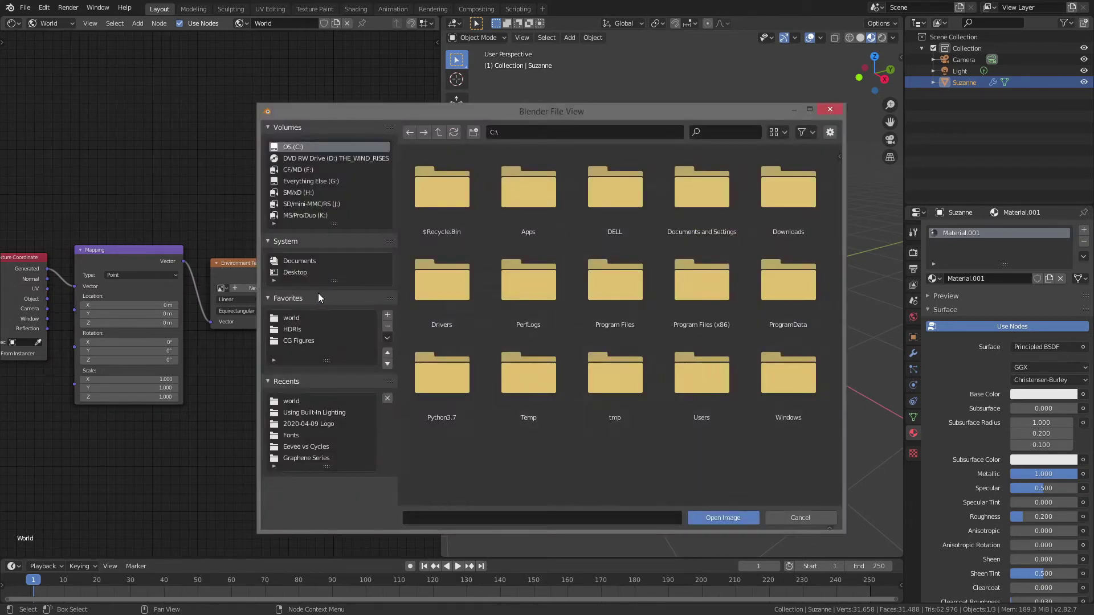
double_click(621, 292)
double_click(678, 186)
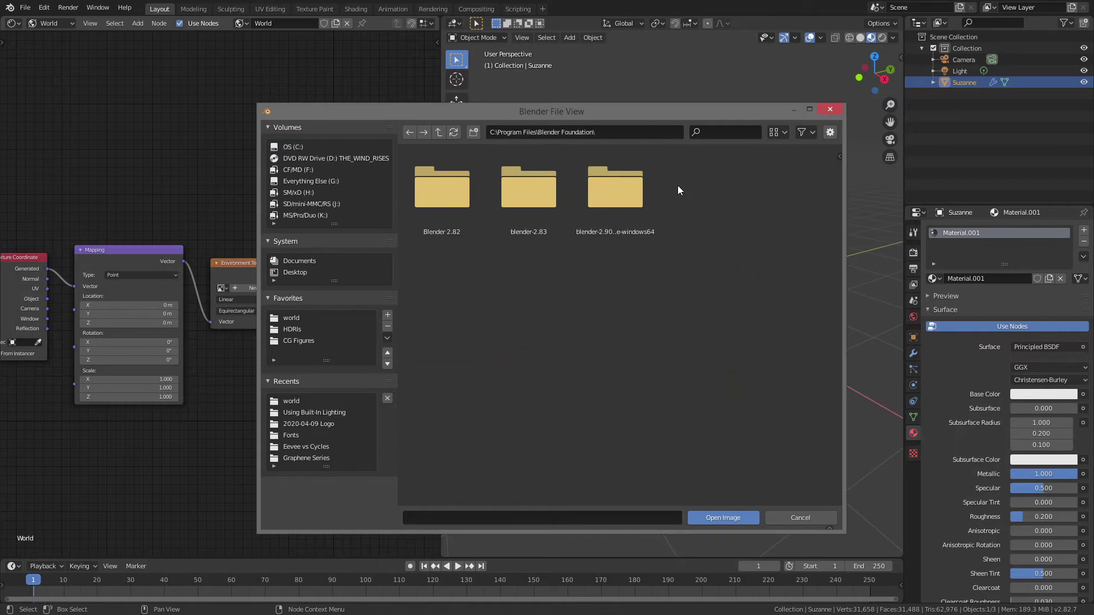
double_click(438, 194)
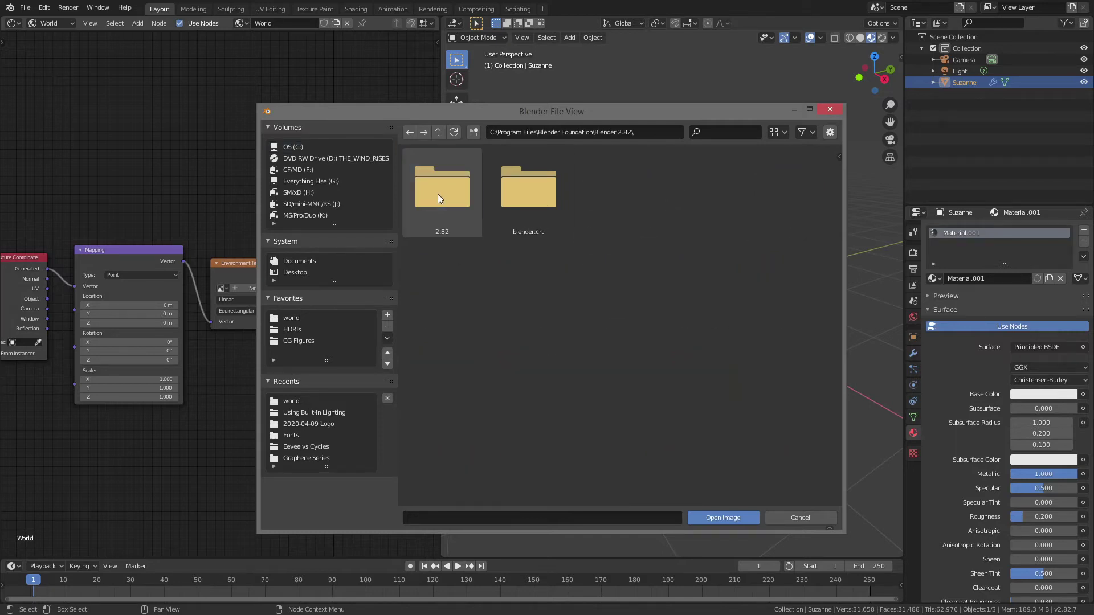
double_click(437, 194)
double_click(521, 195)
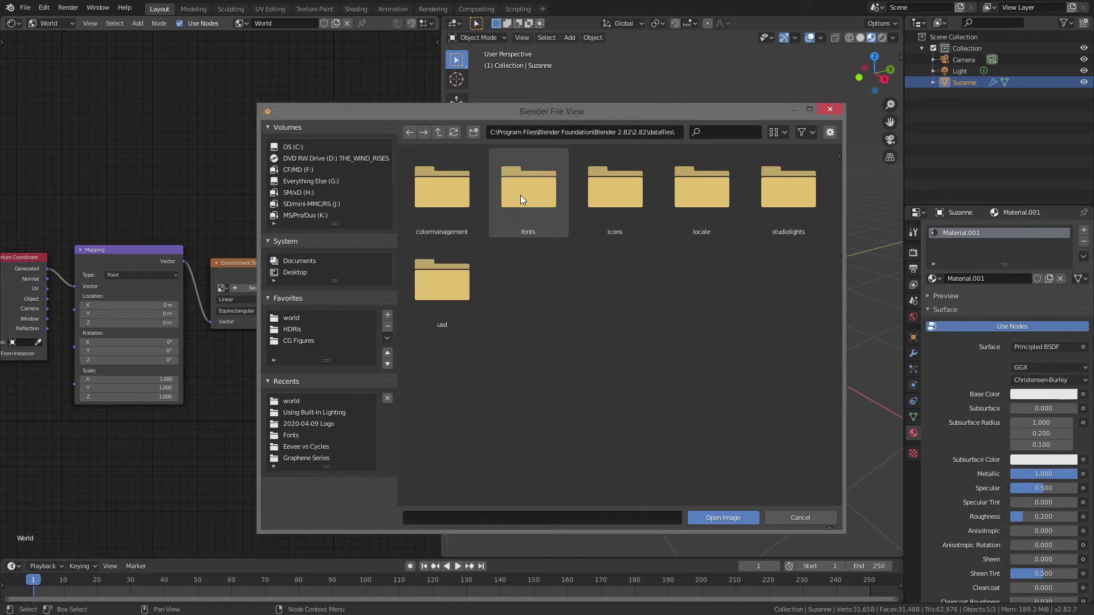
double_click(766, 199)
double_click(620, 196)
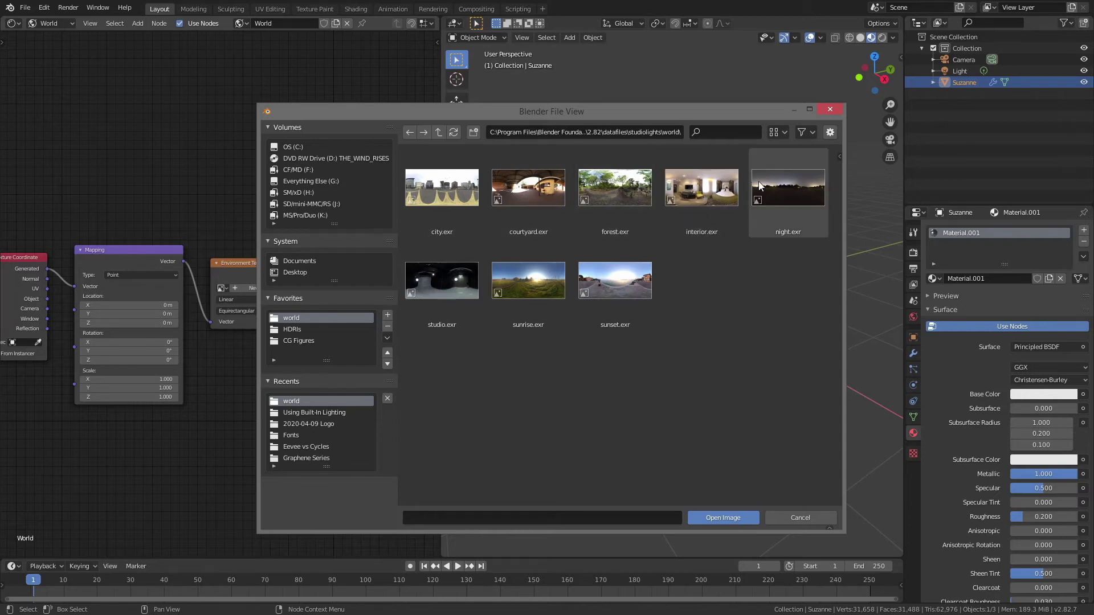
double_click(609, 194)
Step: Switch the viewport to Rendered shading and orbit to view Suzanne against the forest
key("z")
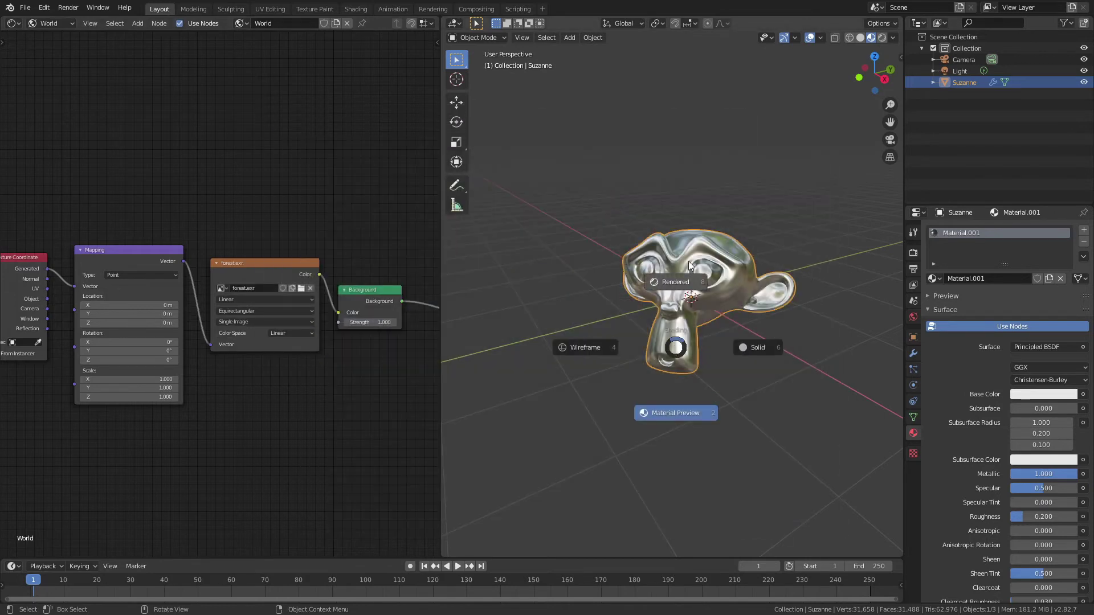
left_click(690, 292)
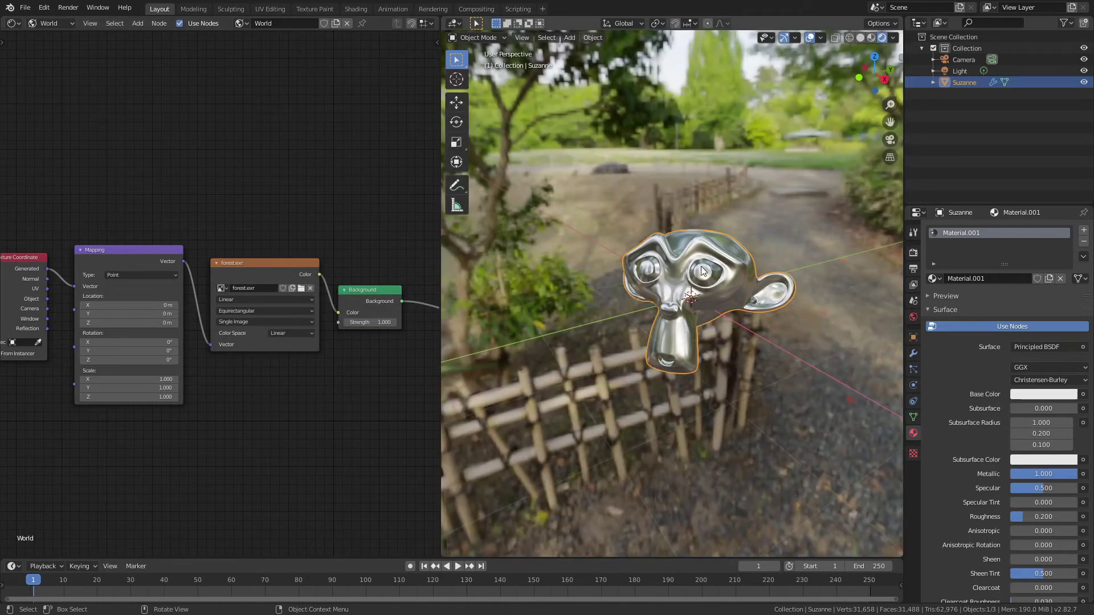
middle_click_drag(702, 271, 675, 262)
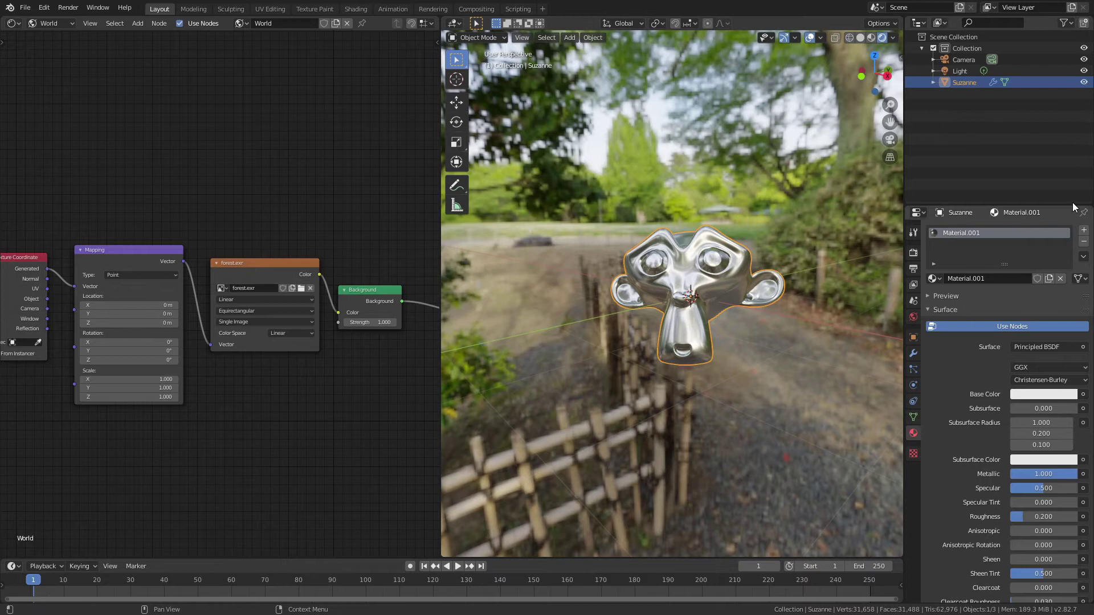
Step: Enable Film Transparent in Render Properties and render a still image
left_click(914, 254)
left_click(928, 444)
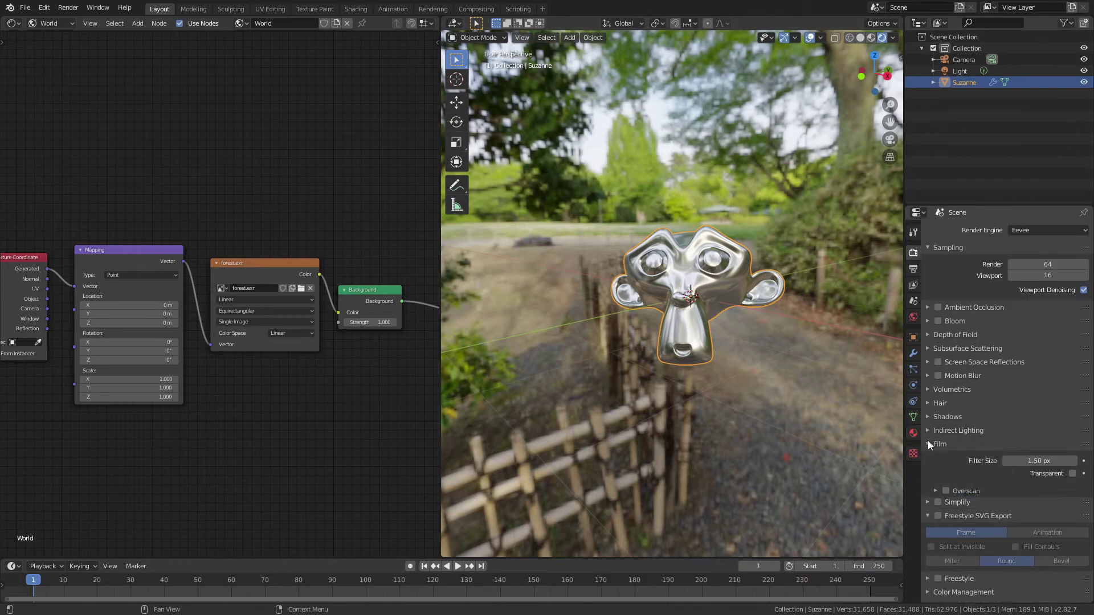
left_click(1071, 474)
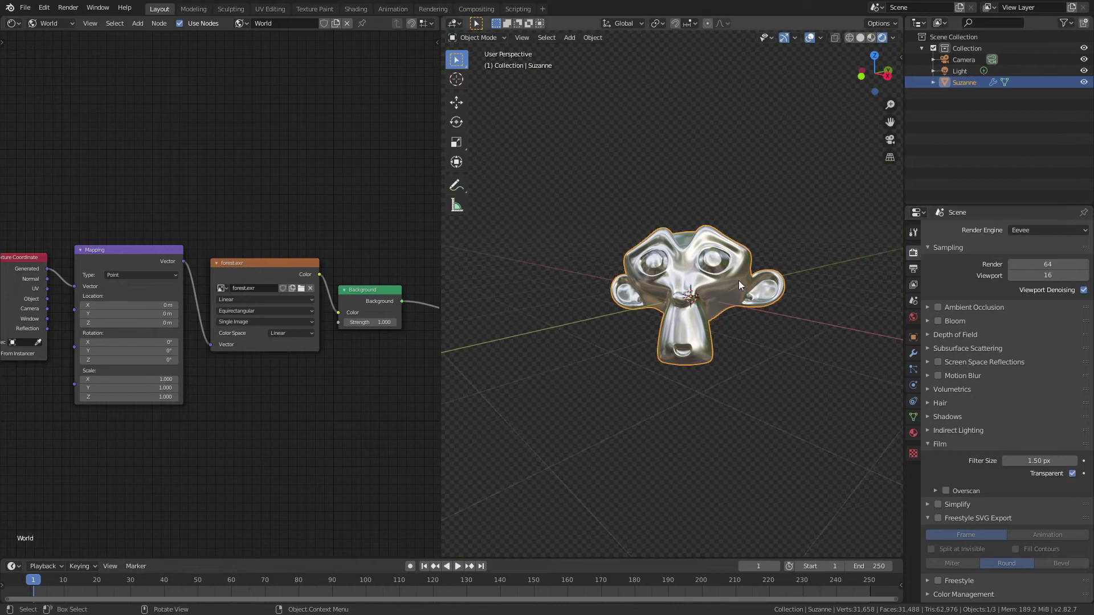
left_click(66, 8)
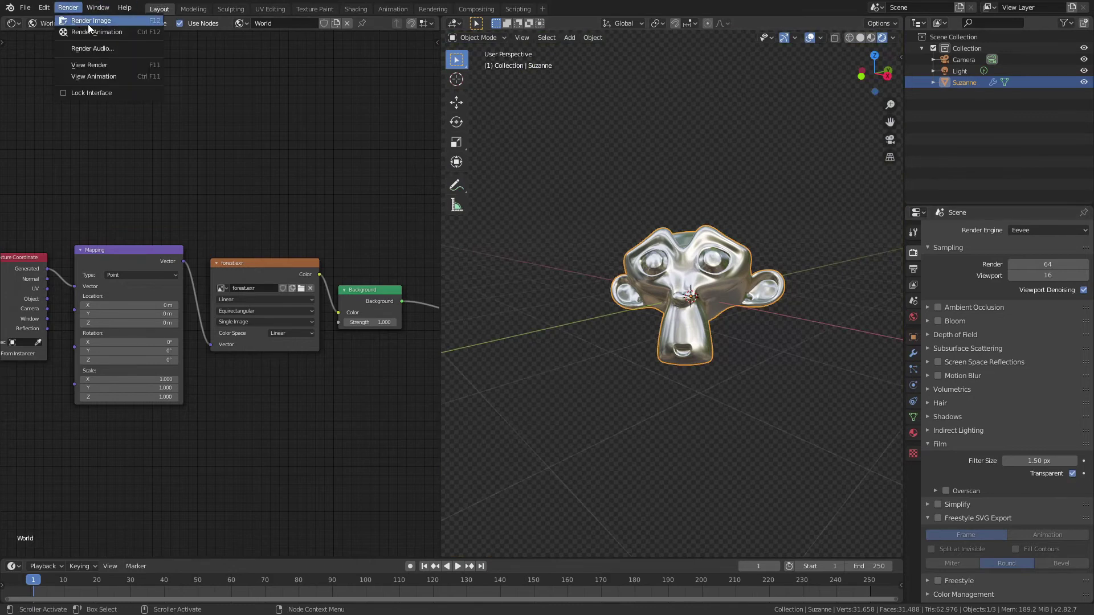
left_click(84, 22)
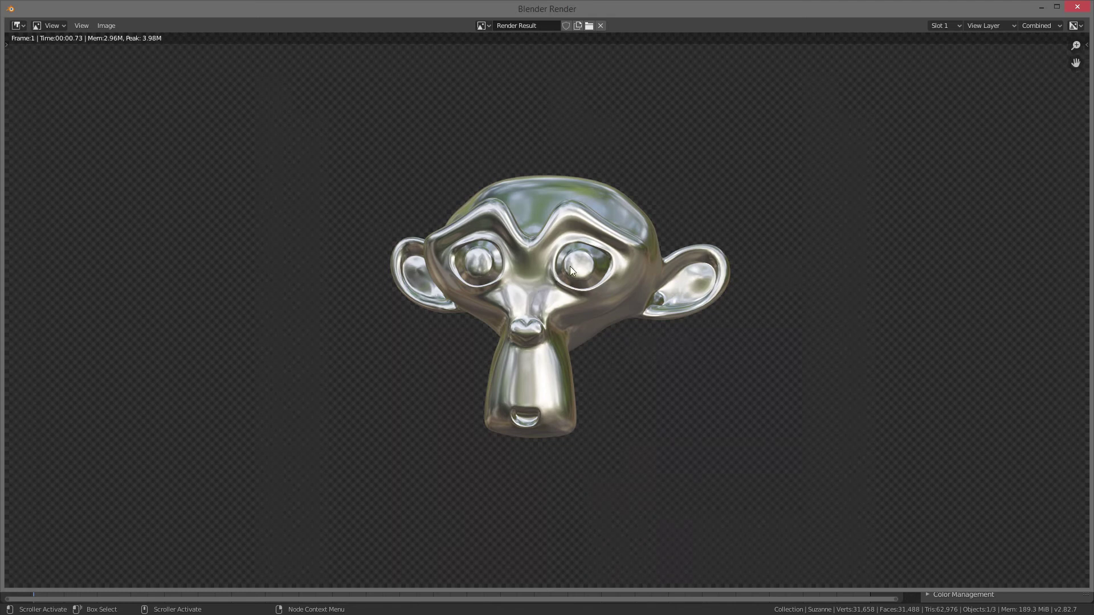
Step: Swap the environment image to studio.exr and render a still with F12
left_click(1077, 7)
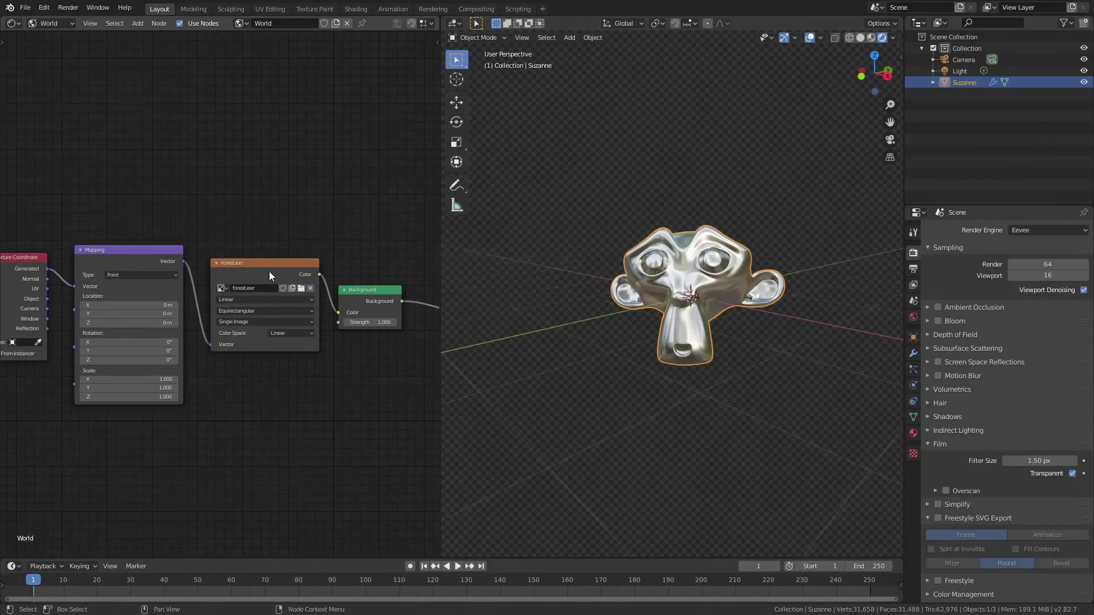
left_click(303, 288)
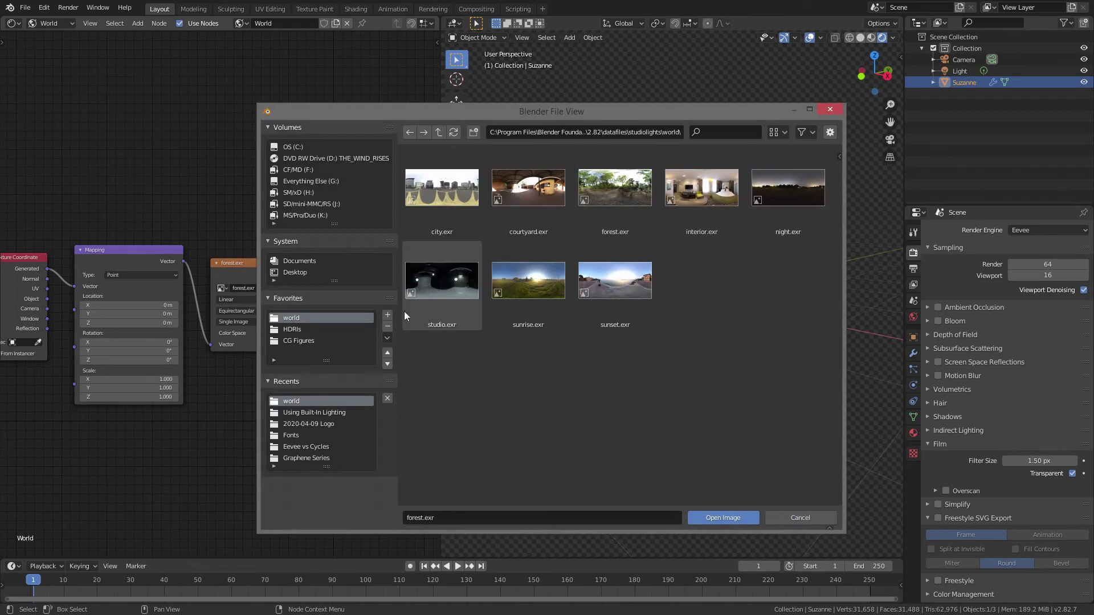
left_click(421, 285)
double_click(421, 284)
key("F12")
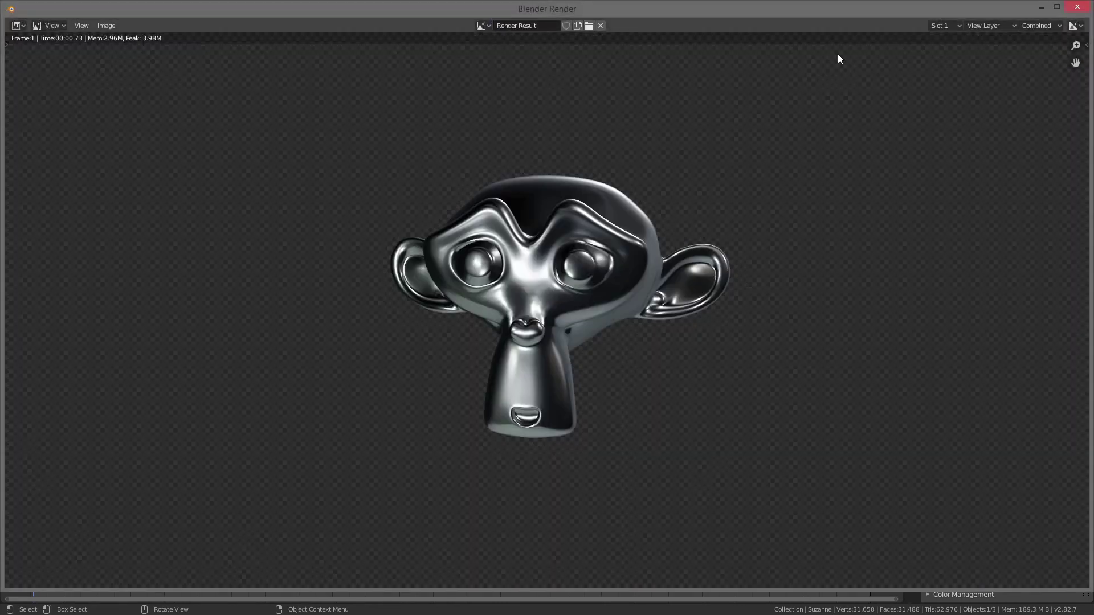
Step: Close the render and load city.exr into the Environment Texture
left_click(1076, 6)
left_click(301, 288)
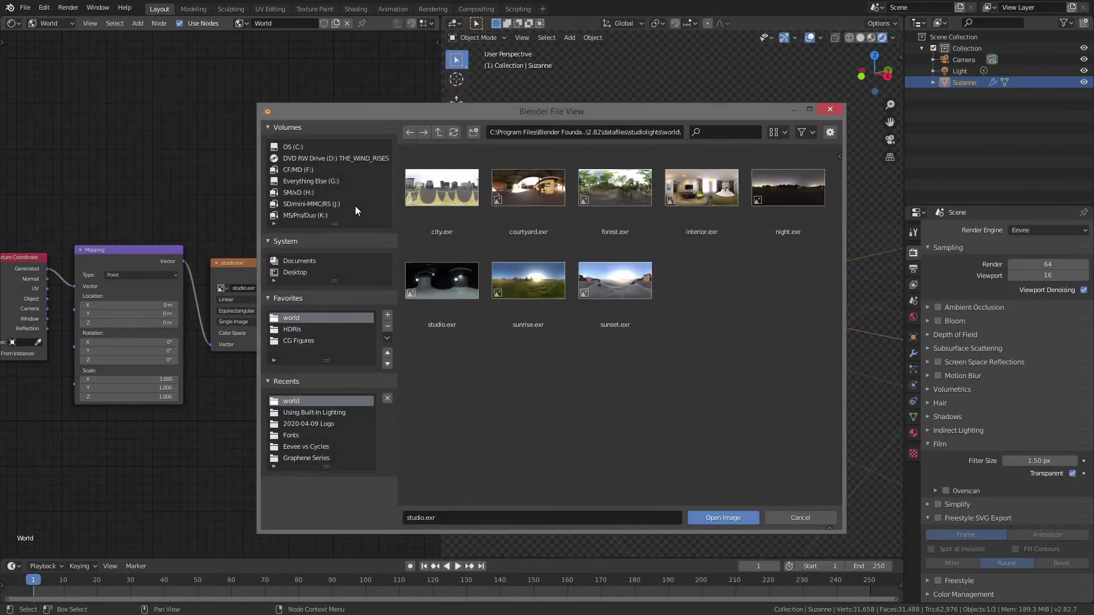
double_click(442, 192)
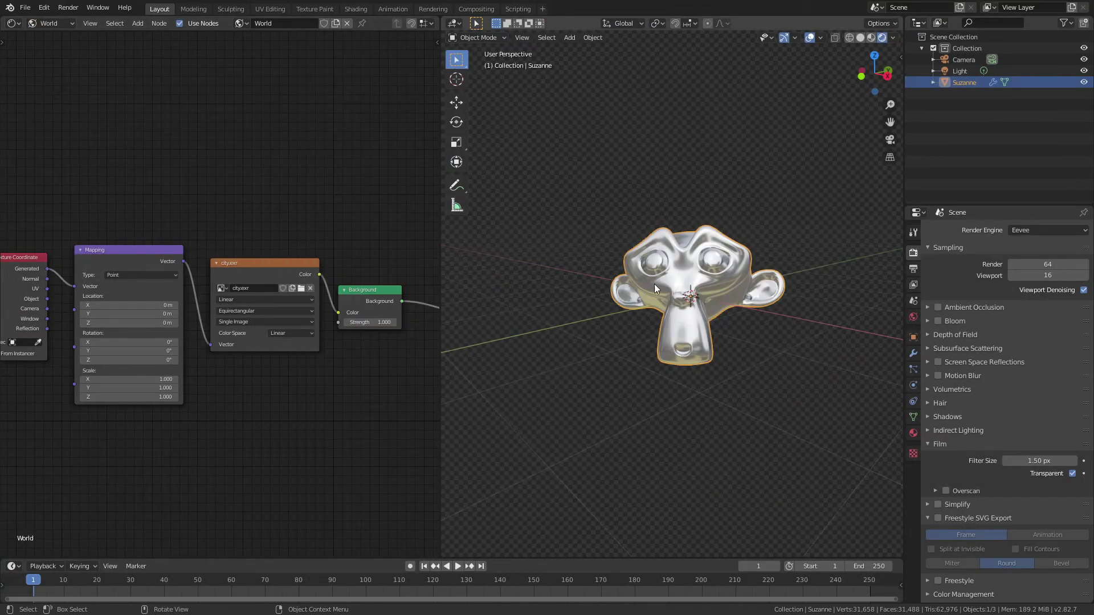
Step: Select the Texture Coordinate, Mapping and city.exr nodes and move them further left
scroll(231, 227, "down", 1)
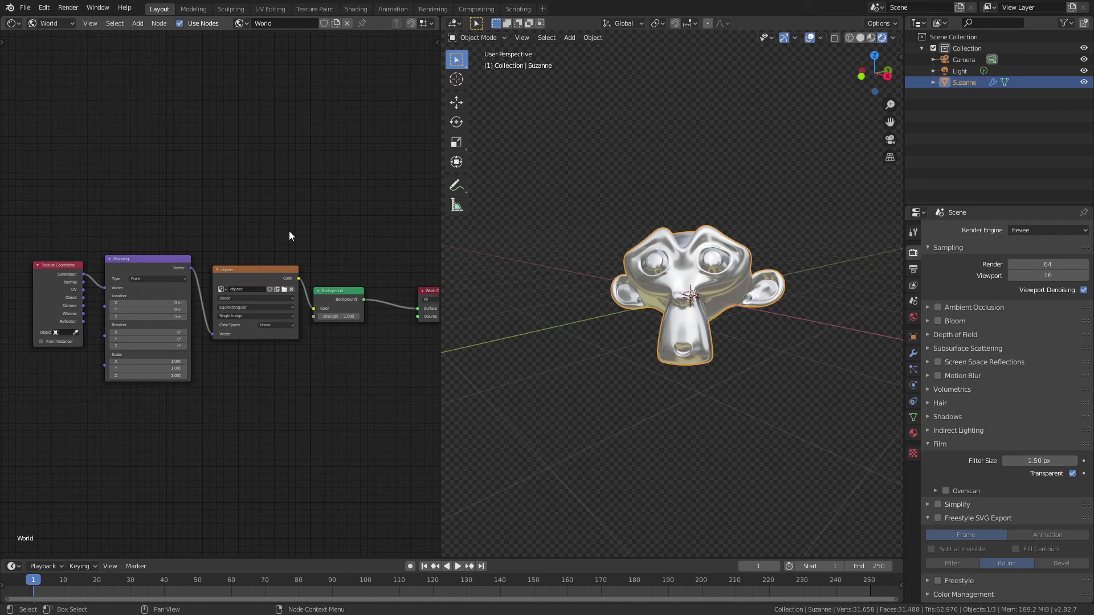
middle_click_drag(288, 235, 354, 211)
left_click_drag(352, 212, 49, 397)
left_click_drag(342, 230, 77, 469)
left_click_drag(288, 274, 141, 265)
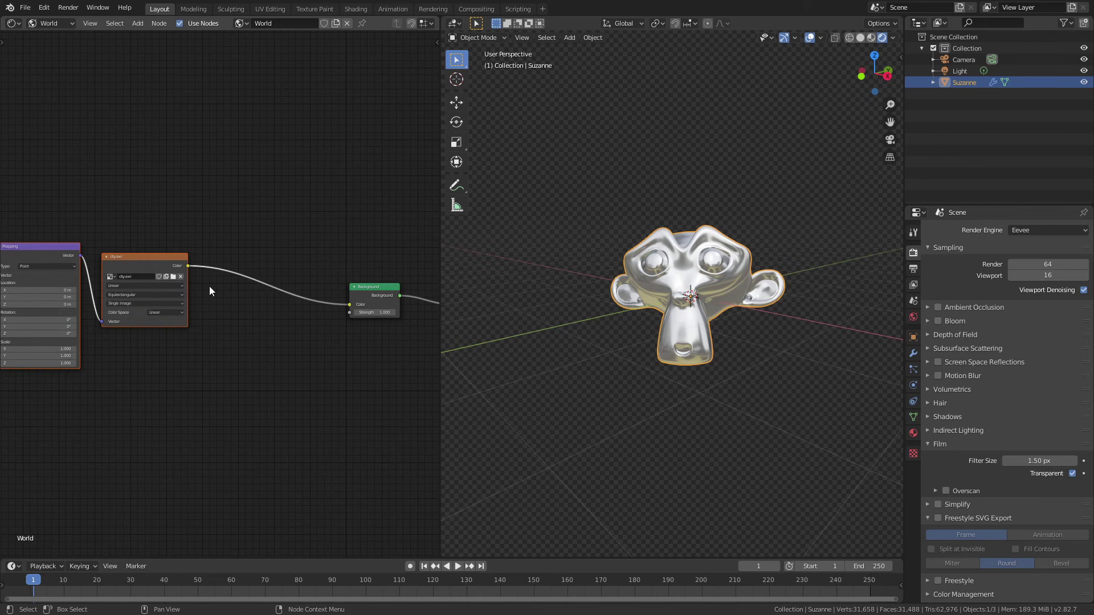
Step: Insert a Hue Saturation Value node before Background and set Saturation to 0.000
key("shift+a")
mouse_move(259, 312)
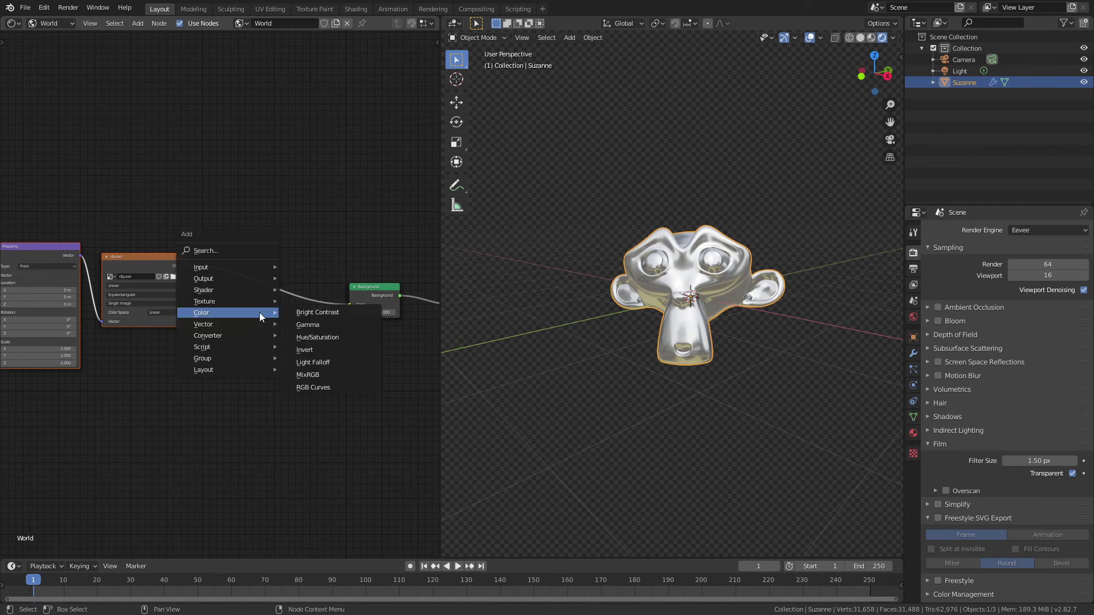
left_click(320, 337)
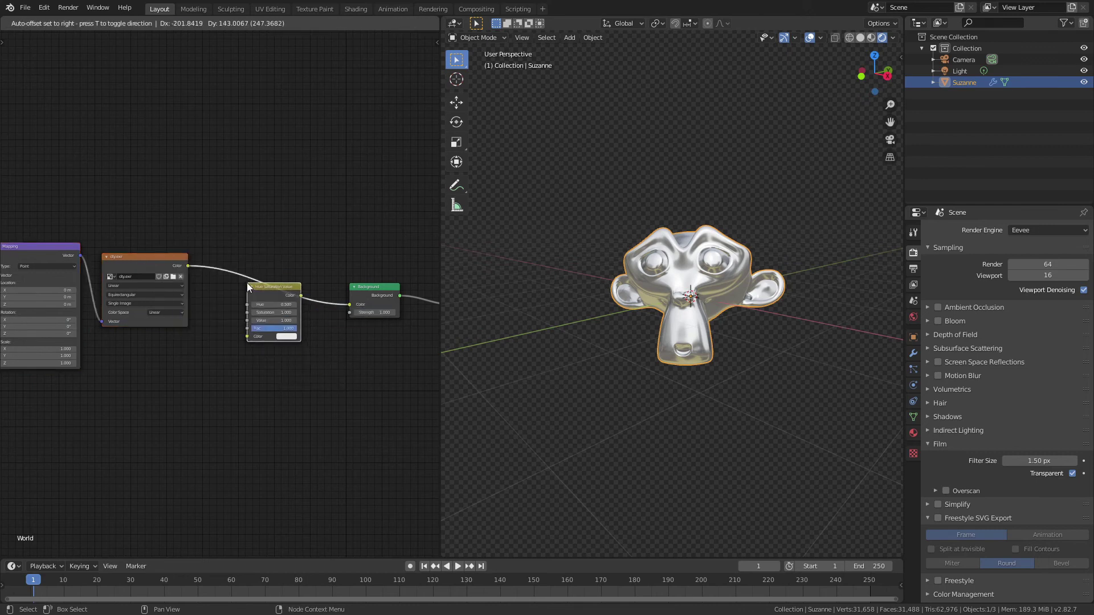
left_click(247, 283)
scroll(267, 290, "up", 2)
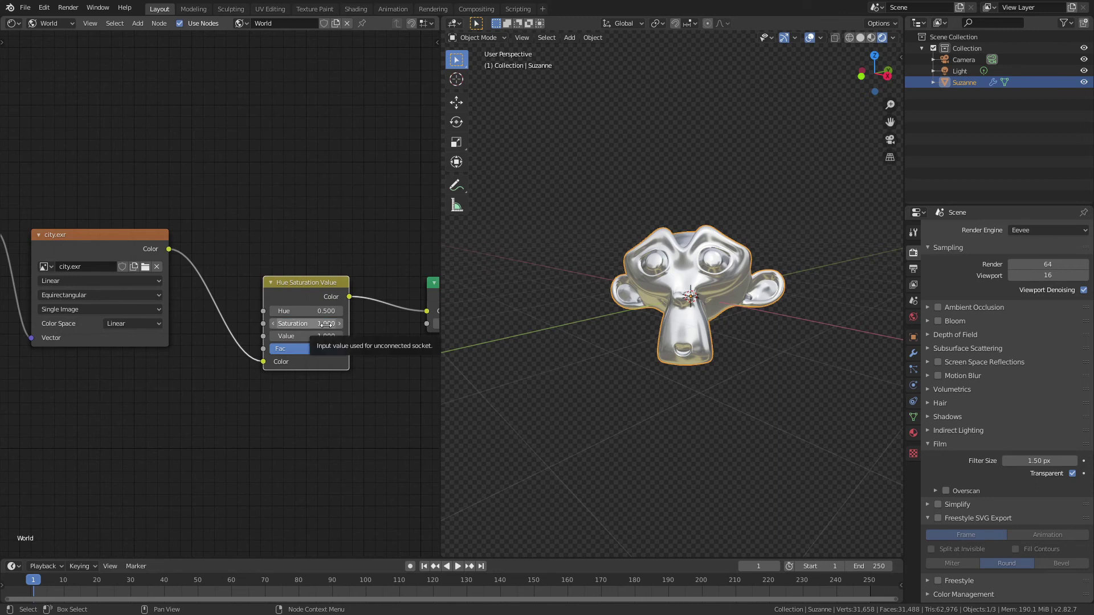
left_click_drag(325, 324, 273, 324)
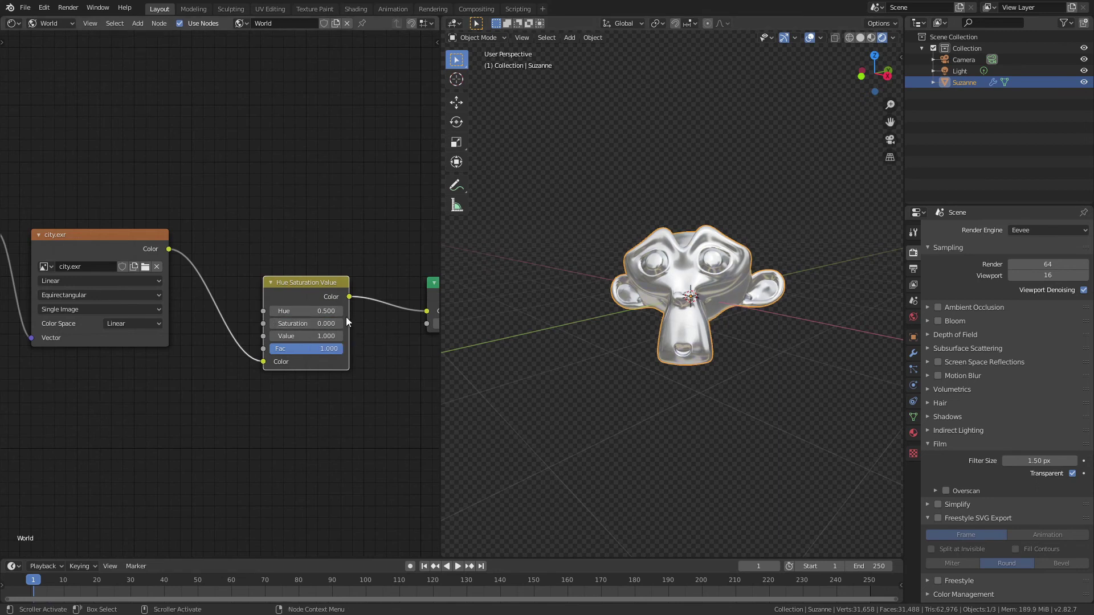
Step: Restore Saturation to 1.000 and set the node's Hue to 0.100
key("BackSpace")
left_click(323, 312)
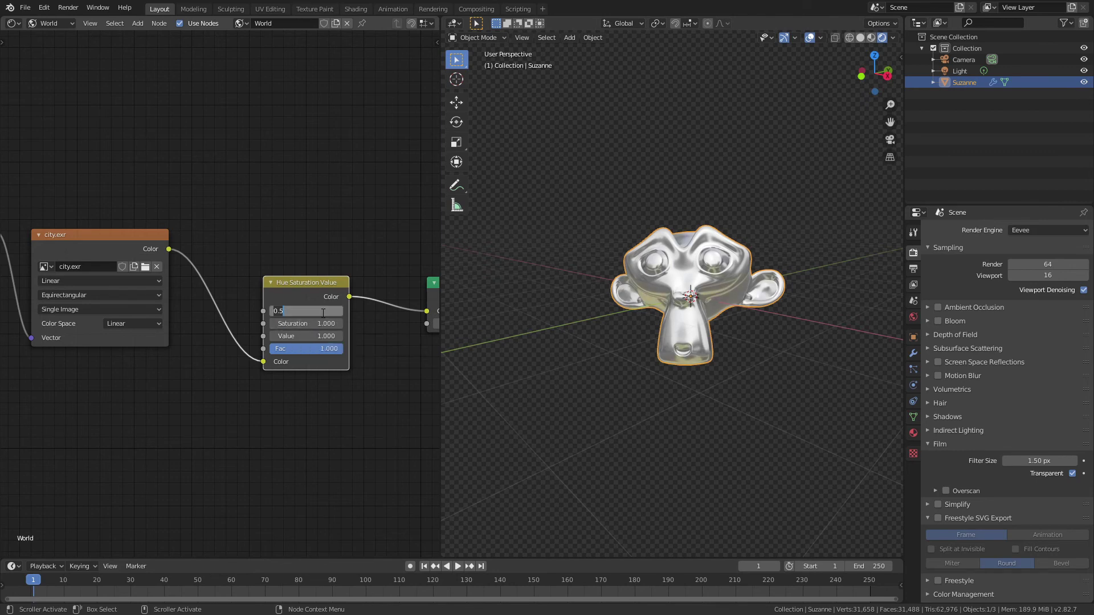
type("1")
key("Return")
mouse_move(323, 313)
left_mouse_down()
mouse_move(336, 312)
mouse_move(323, 312)
left_mouse_up()
left_click(323, 313)
type("0.1")
key("Return")
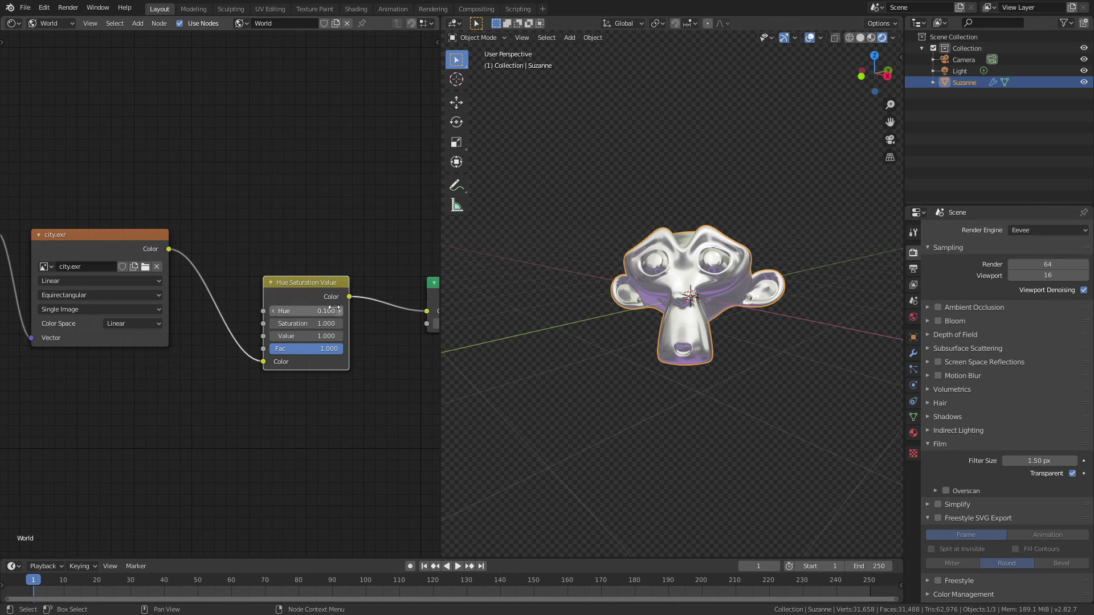